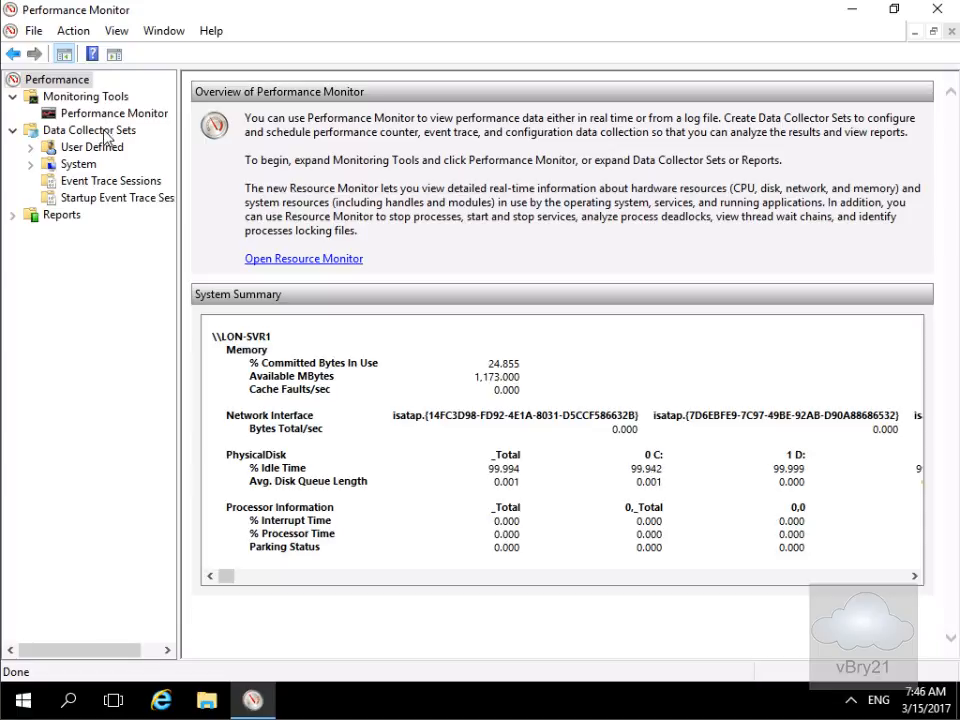
Start a user-defined data collector set named LON-SVR1 Performance, created manually with performance counter data logs
left_click(103, 146)
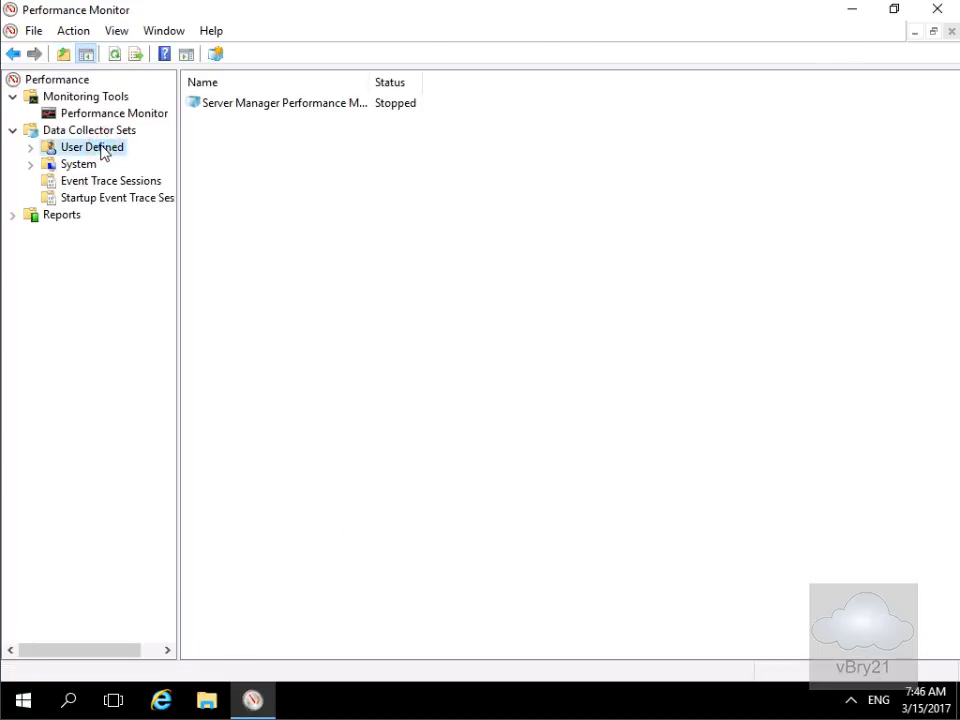
right_click(101, 147)
left_click(128, 157)
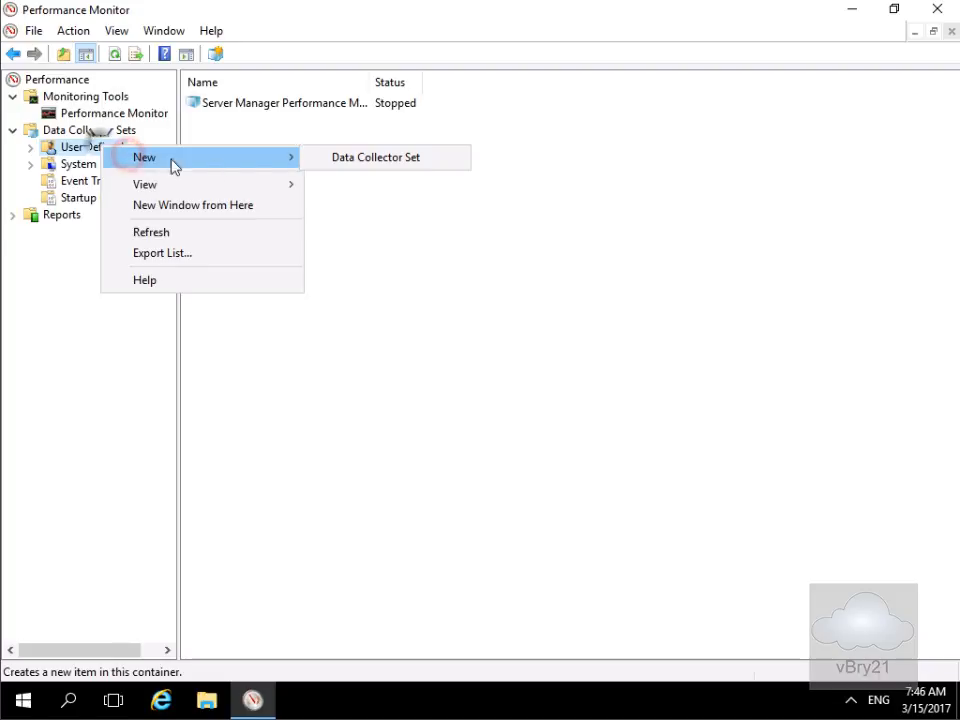
left_click(320, 164)
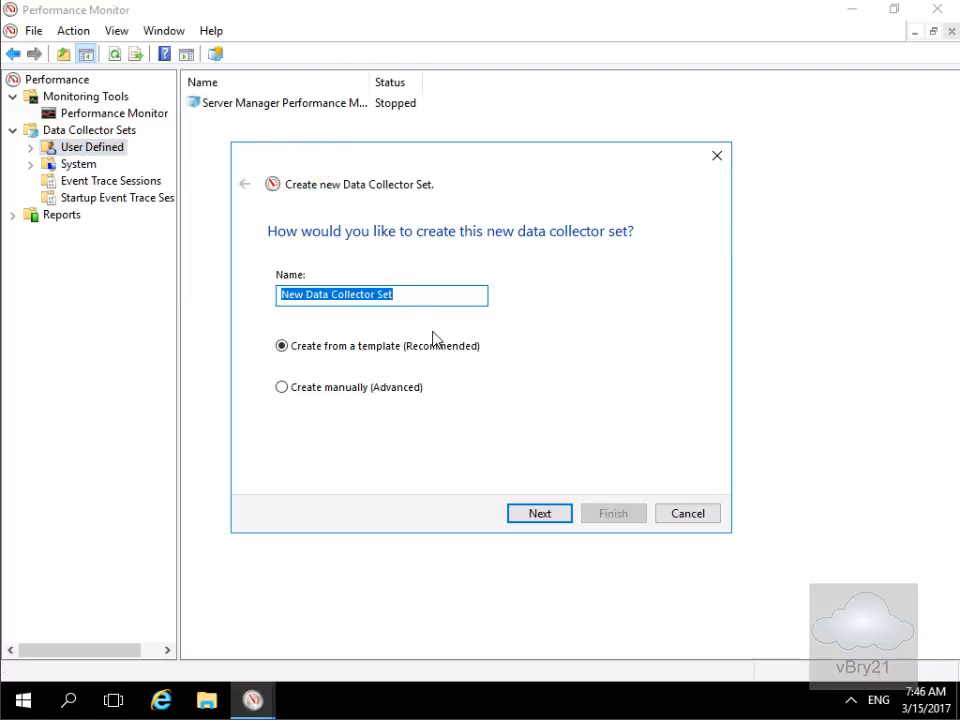
type("LON-SVR1 Performance")
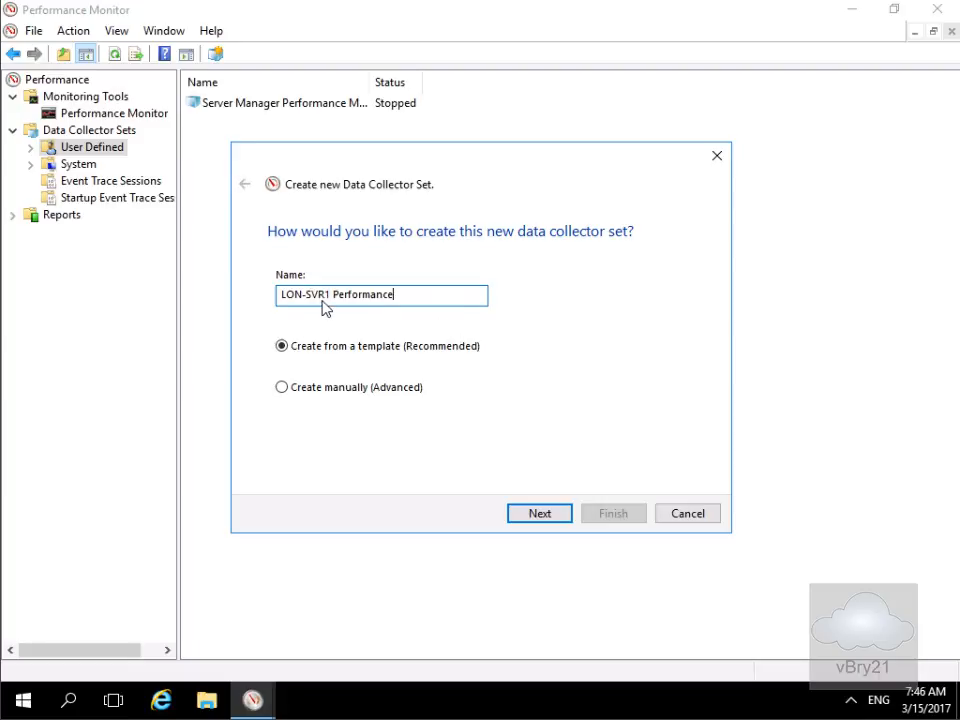
left_click(370, 389)
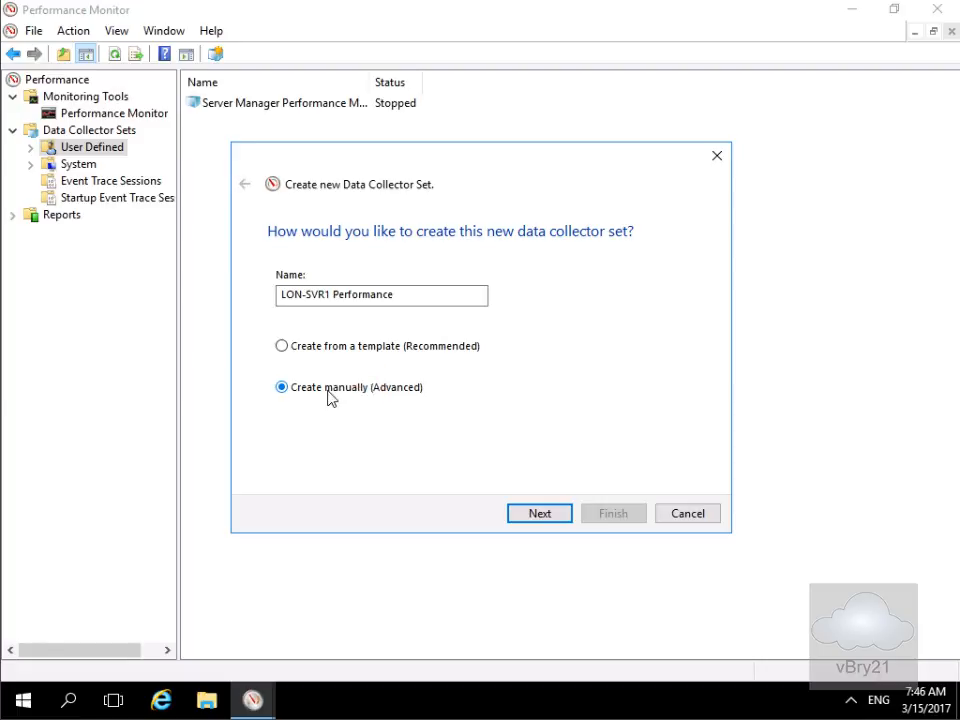
left_click(542, 516)
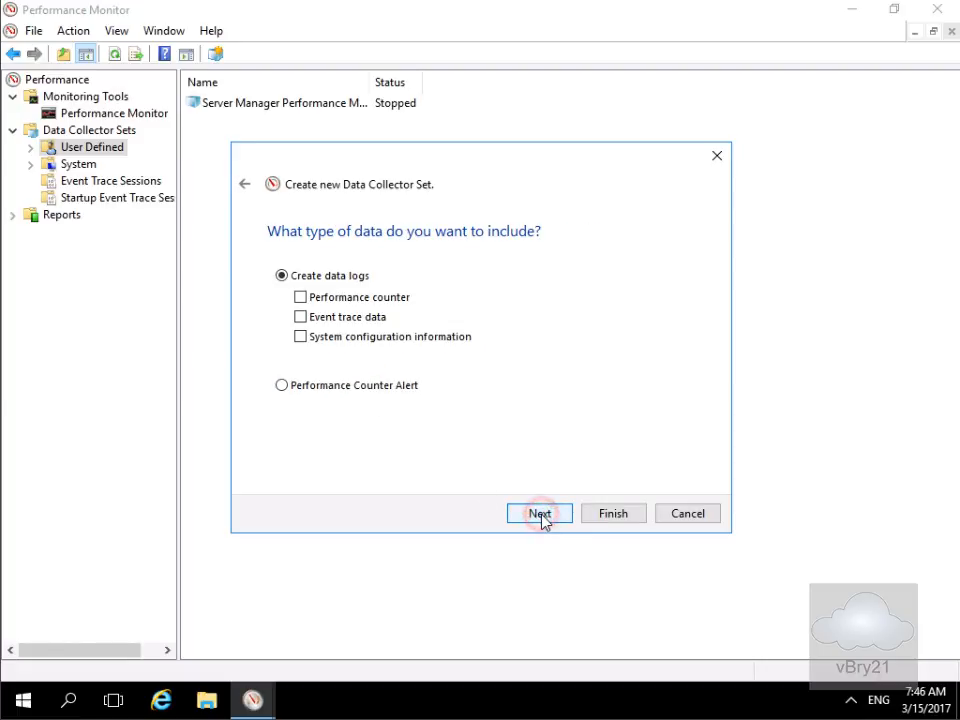
left_click(300, 298)
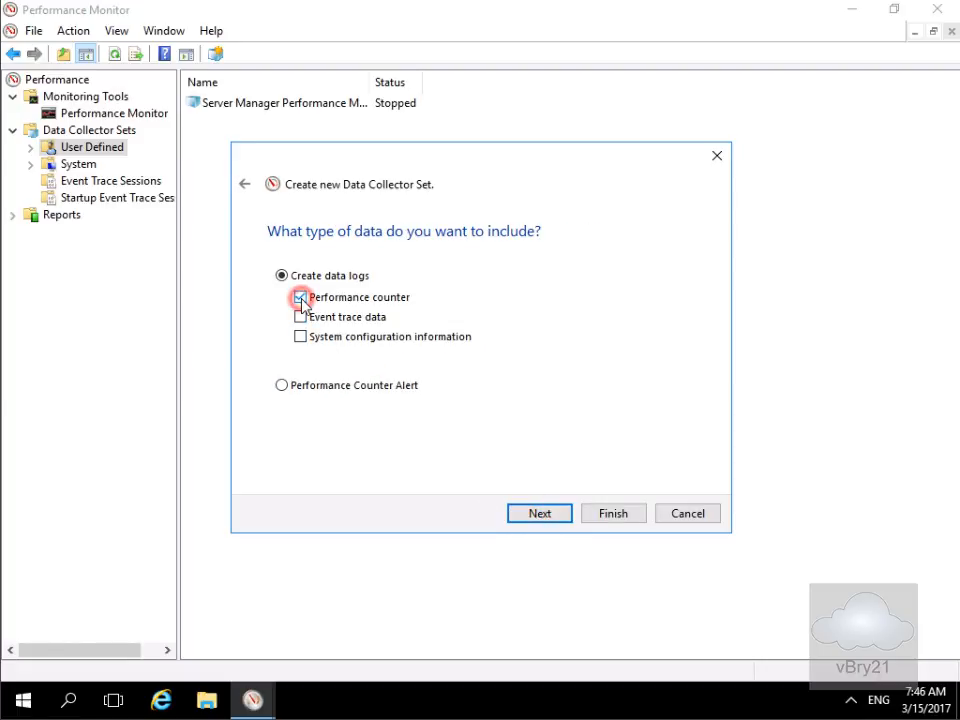
left_click(565, 513)
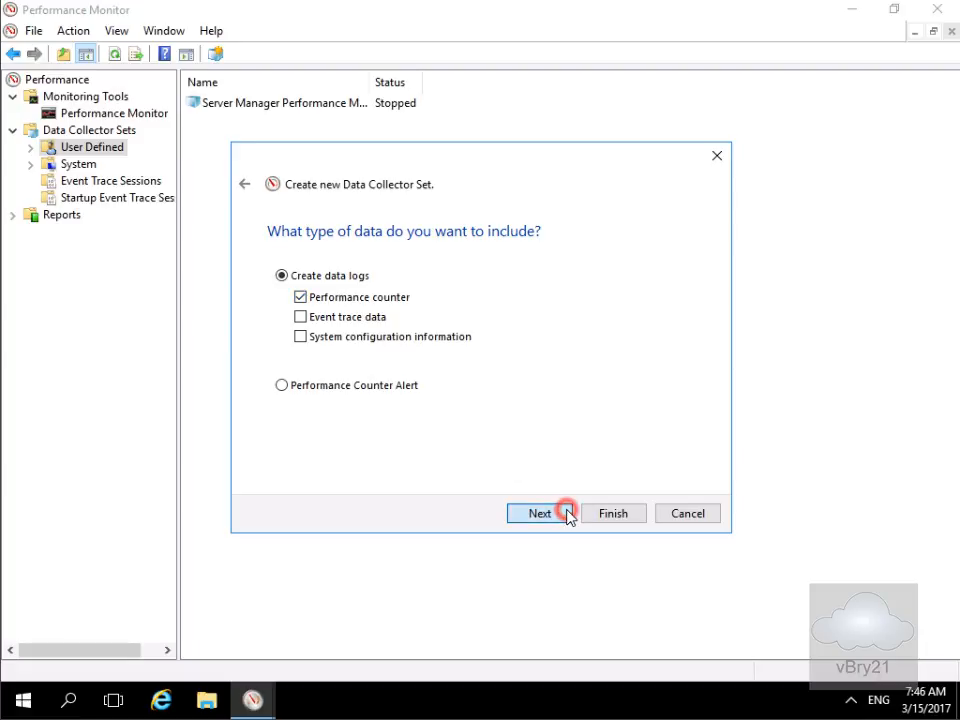
Add the counters Pages/sec, Bytes Total/sec, % Disk Time, Avg. Disk Queue Length, % Processor Time and Processor Queue Length to the collector set
left_click(571, 297)
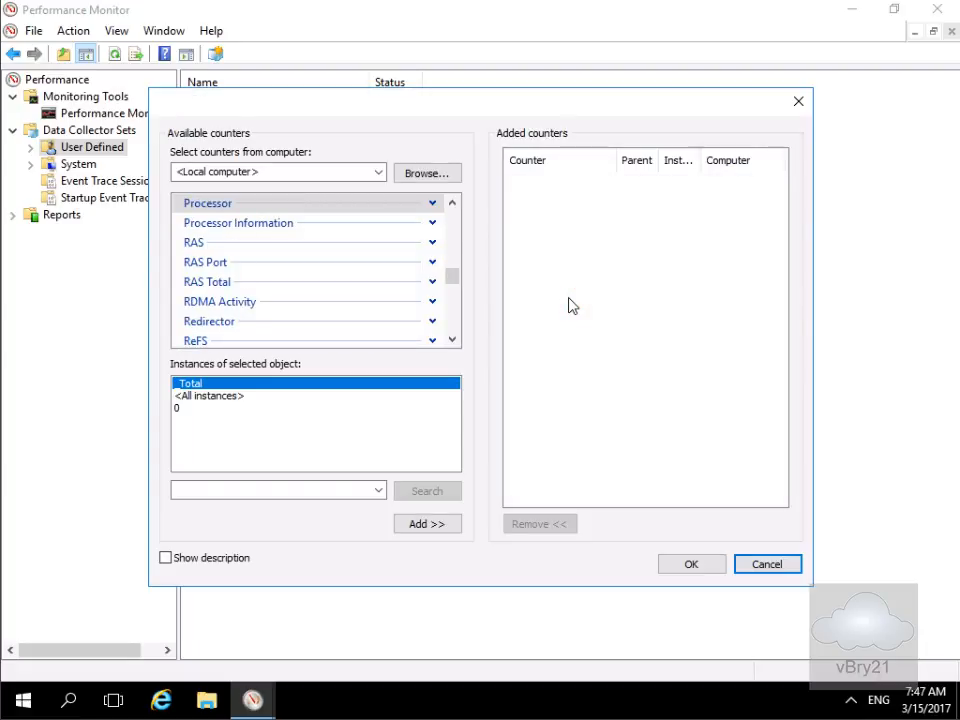
left_click(432, 204)
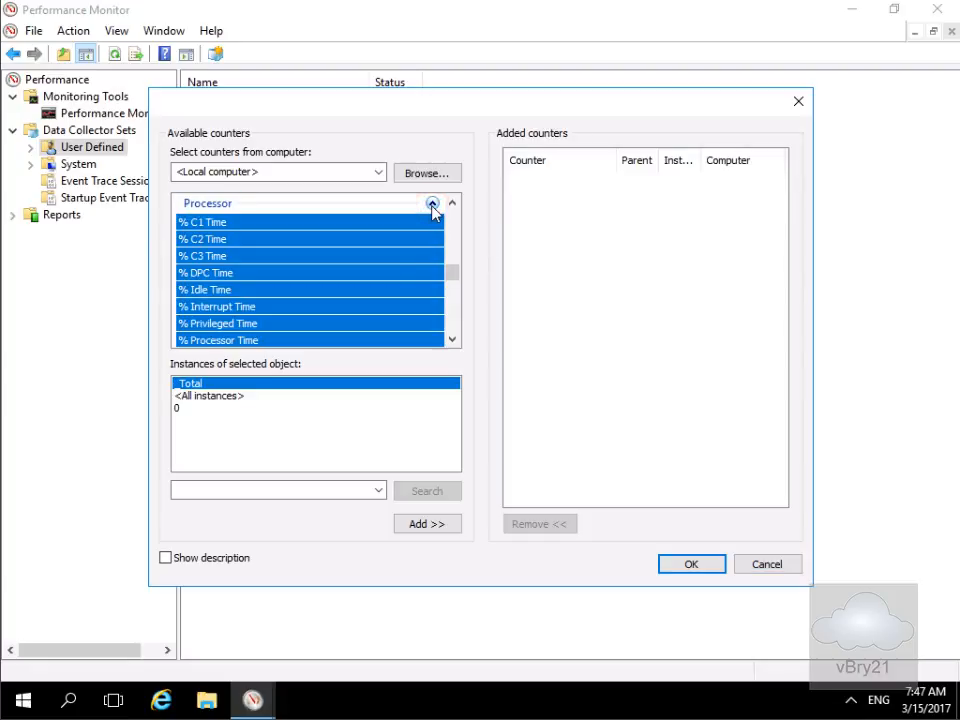
left_click(295, 341)
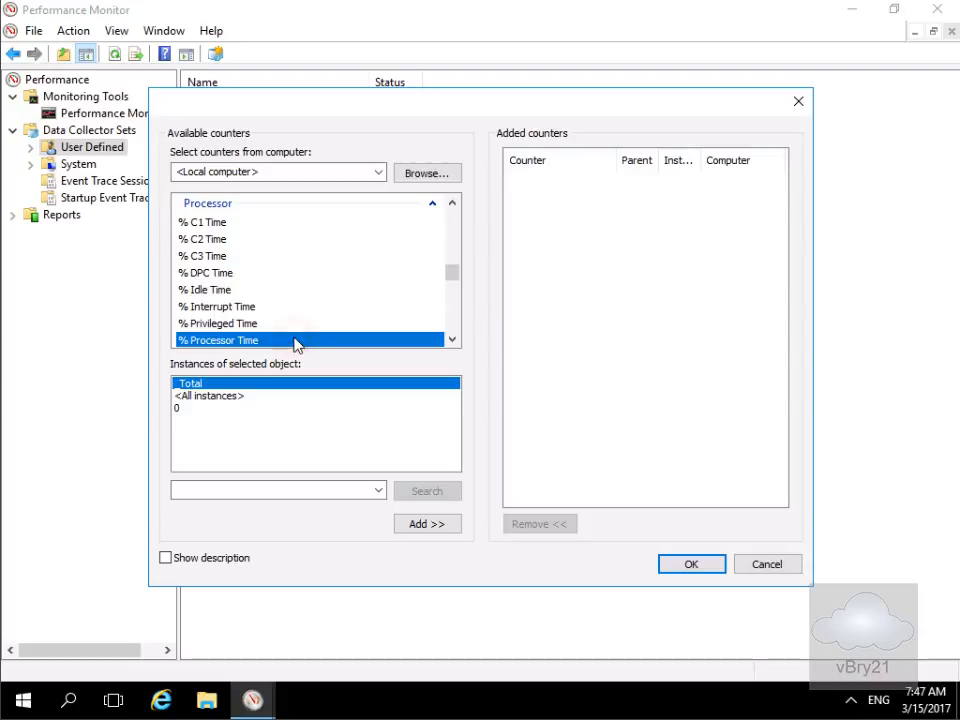
left_click(426, 530)
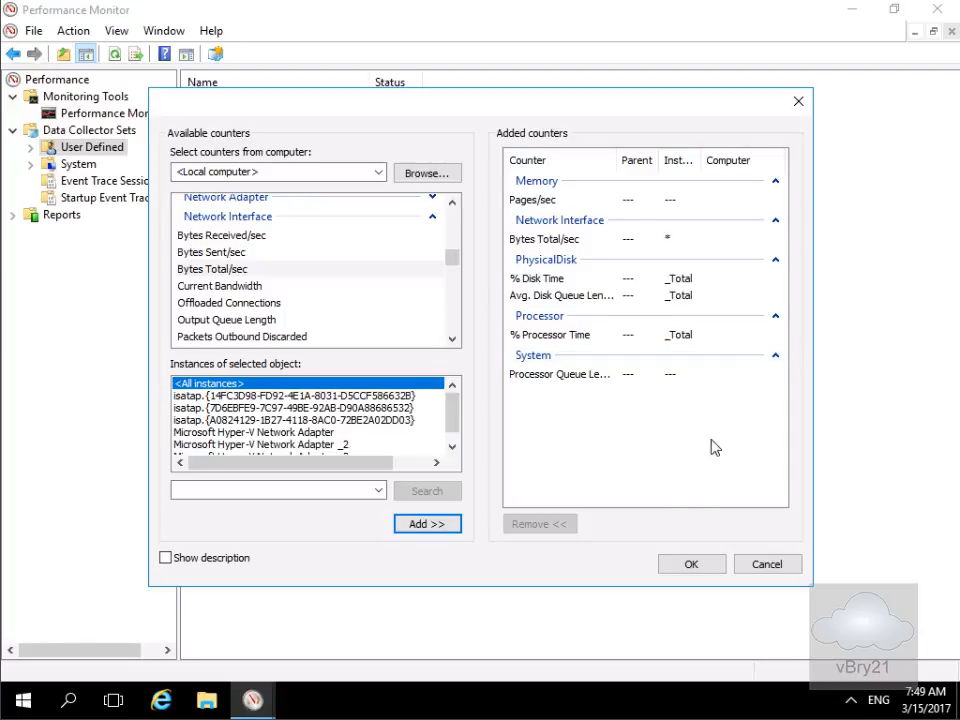
left_click(689, 564)
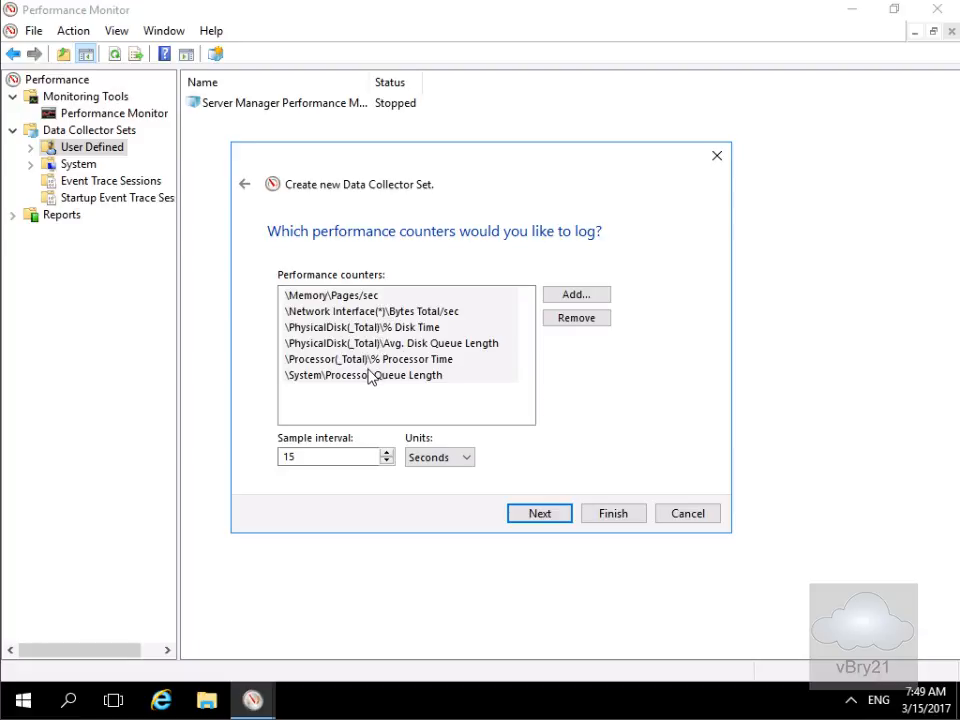
Keep the default root directory and finish creating the data collector set with the Save and close option
left_click(316, 457)
left_click(523, 517)
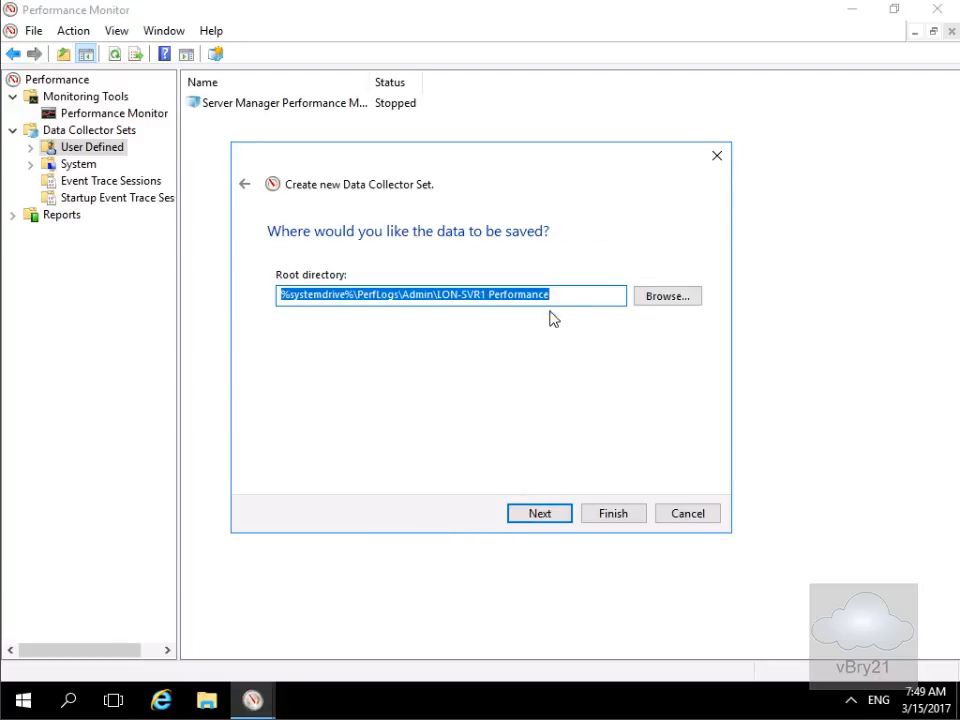
left_click(553, 518)
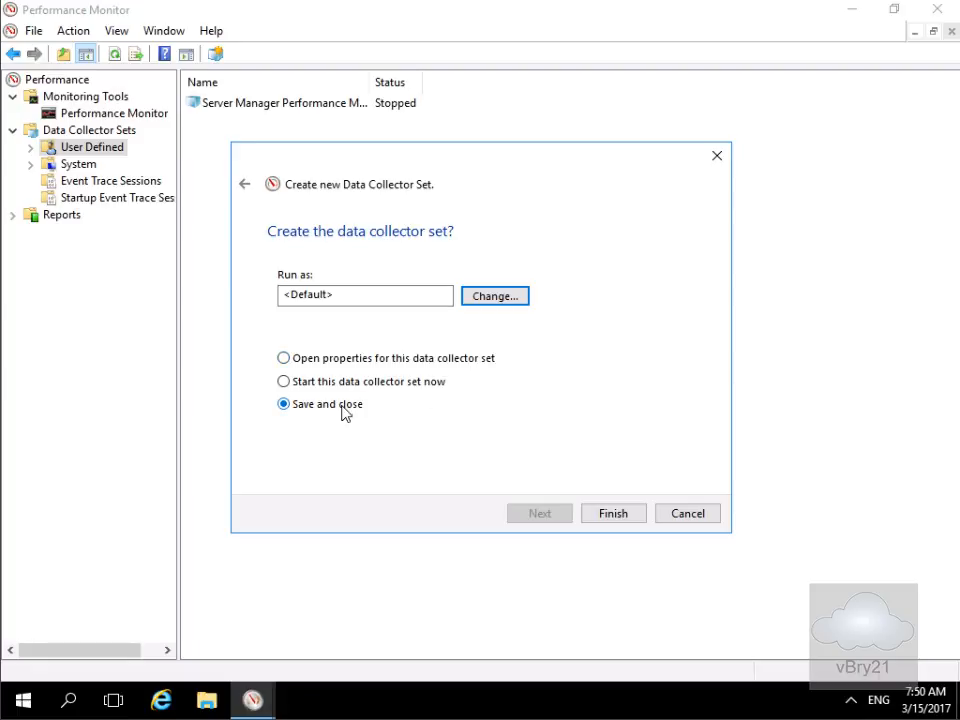
left_click(611, 518)
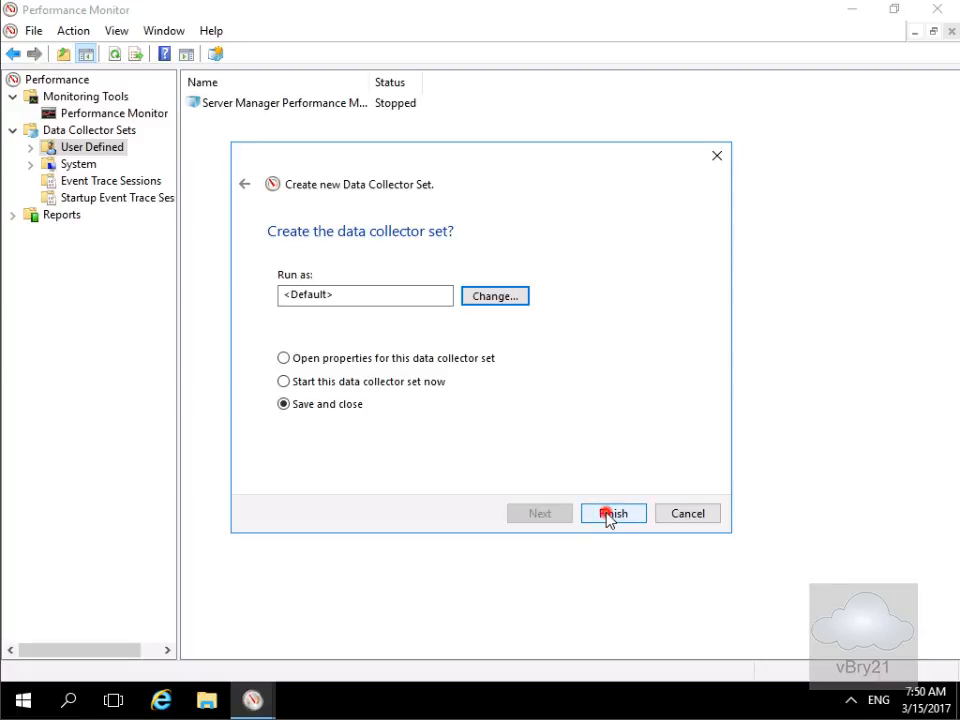
Start the LON-SVR1 Performance data collector set under User Defined
left_click(30, 147)
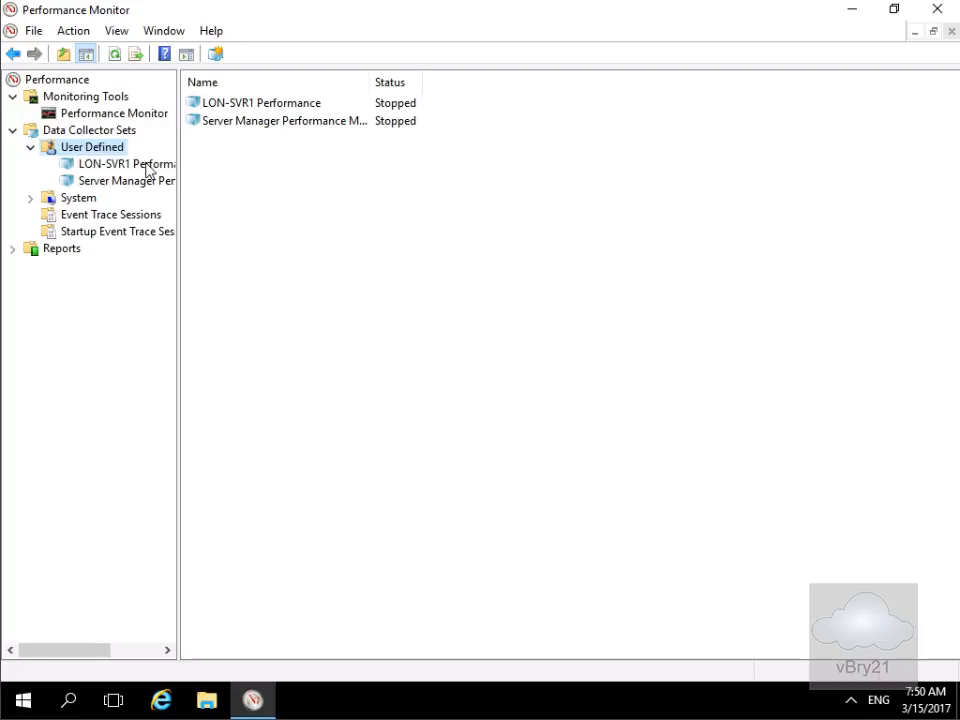
right_click(292, 105)
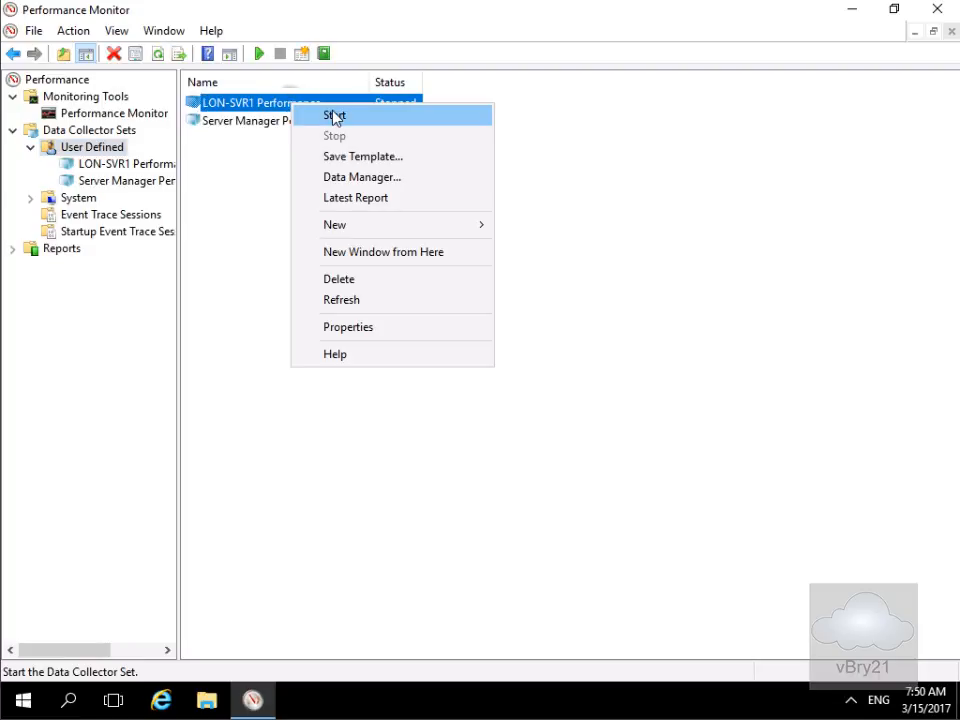
left_click(334, 117)
In Windows PowerShell, create bigfile with Fsutil at 104857600 bytes, copying it to \\LON-dc1\c$ and back as bigfile2
key("Return")
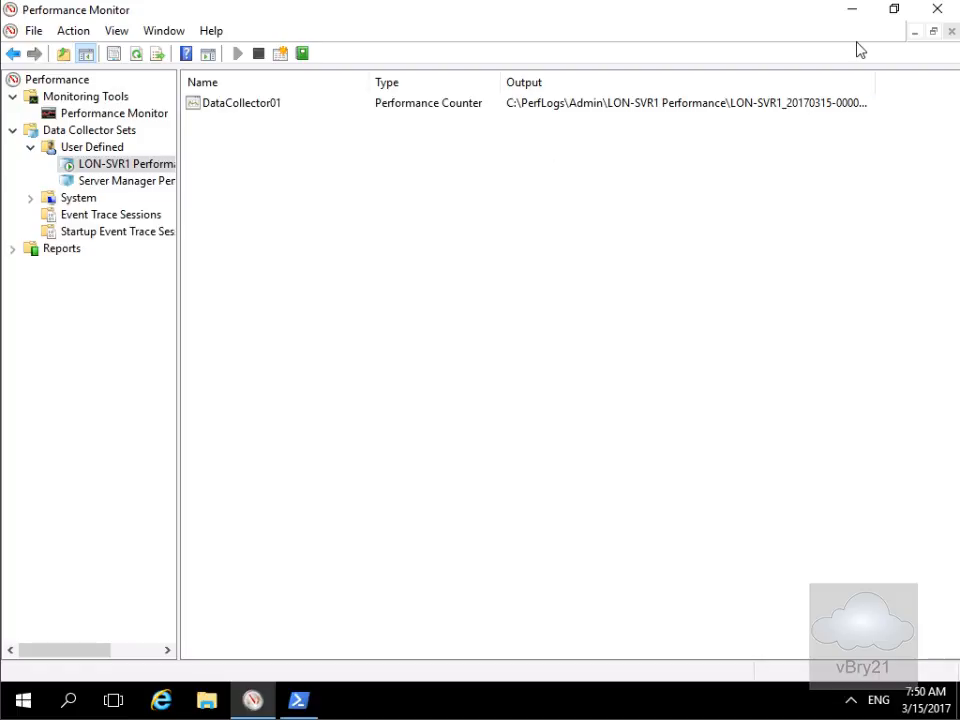
left_click(310, 699)
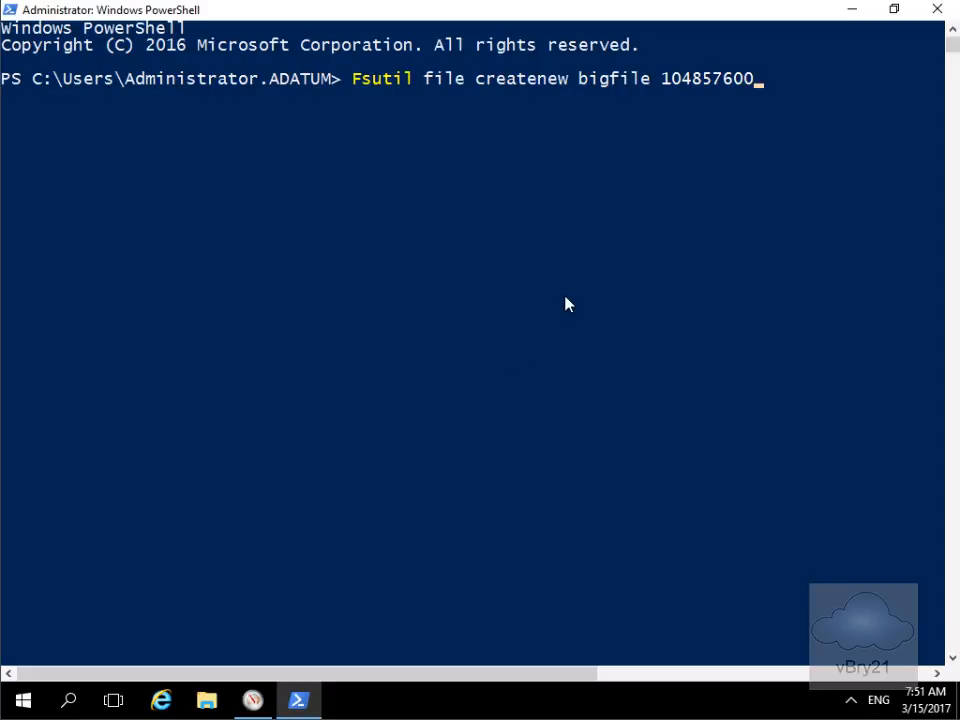
key("Return")
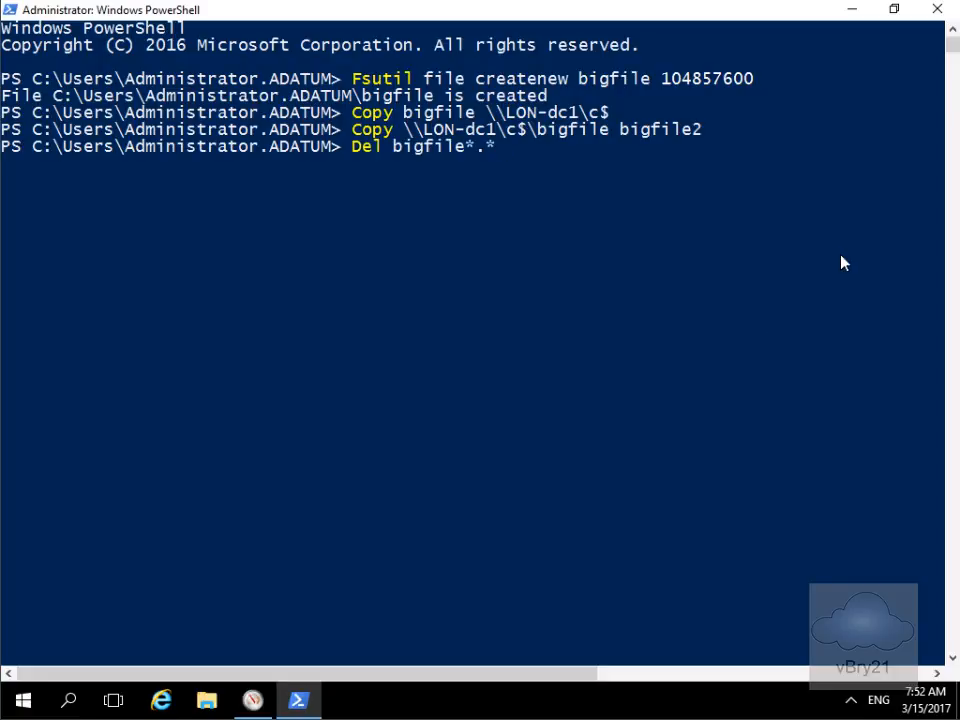
Delete the bigfile*.* files from the local folder and from \\LON-dc1\c$
key("Return")
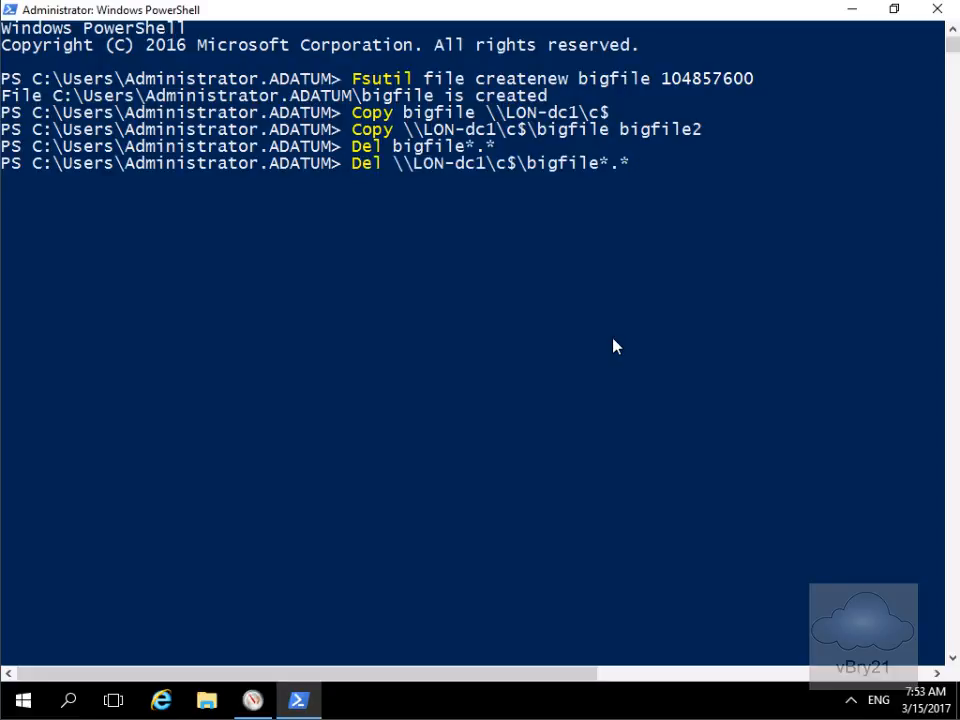
key("Return")
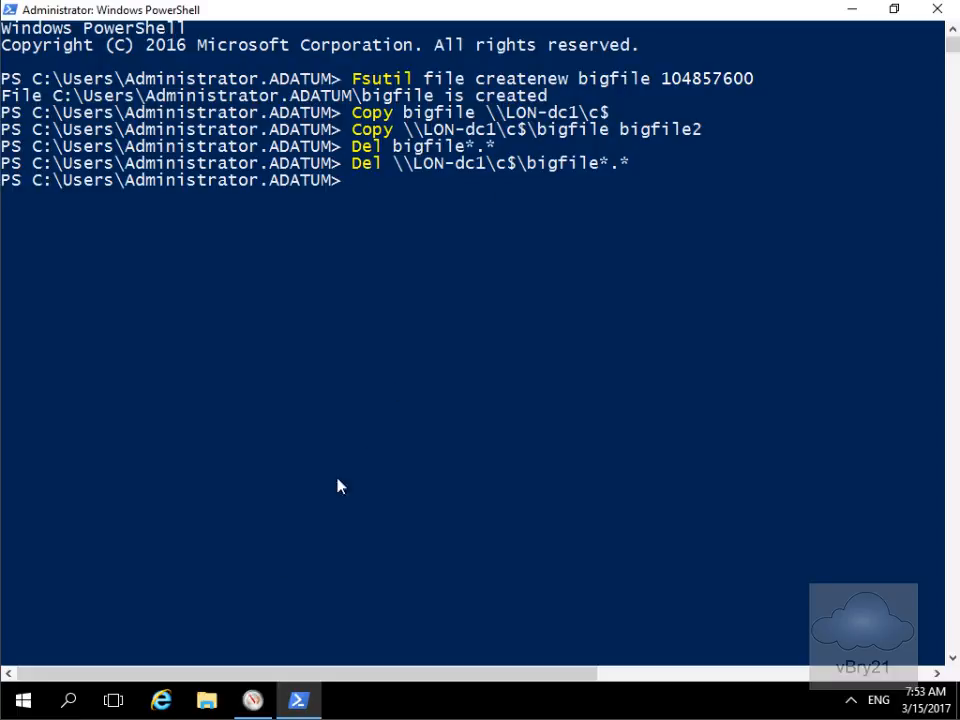
Switch back to Performance Monitor and stop the LON-SVR1 Performance data collector set
left_click(253, 700)
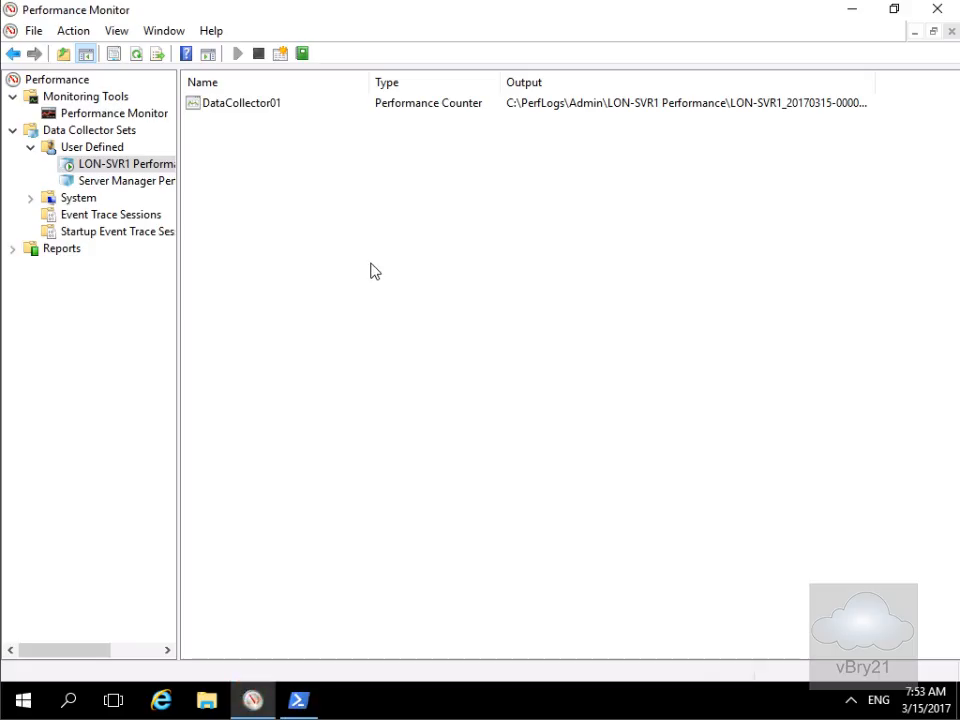
right_click(275, 105)
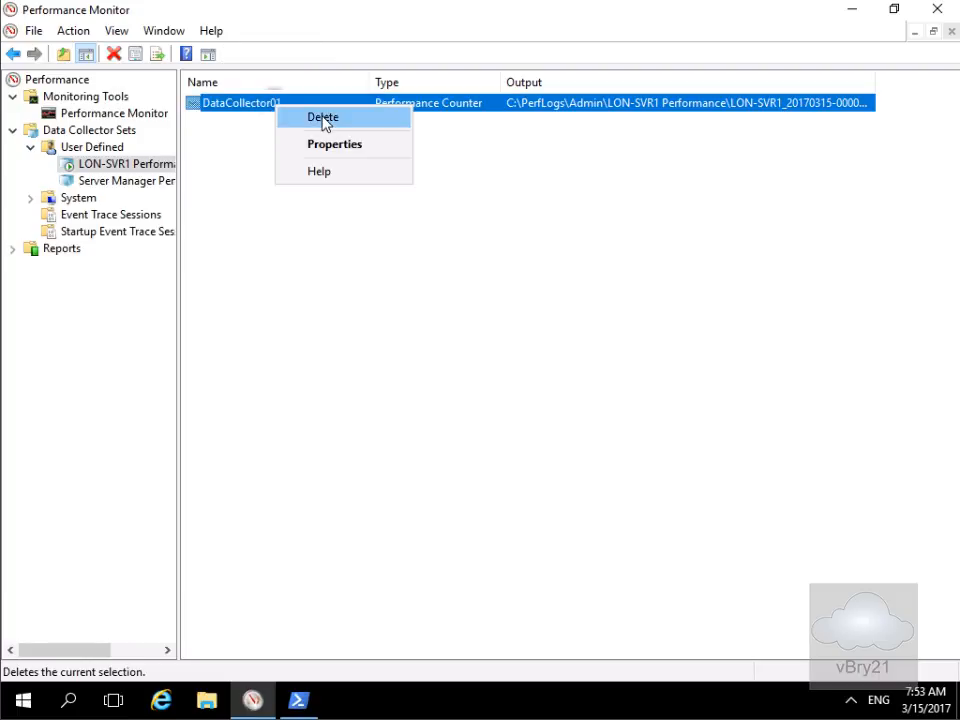
left_click(124, 158)
right_click(128, 164)
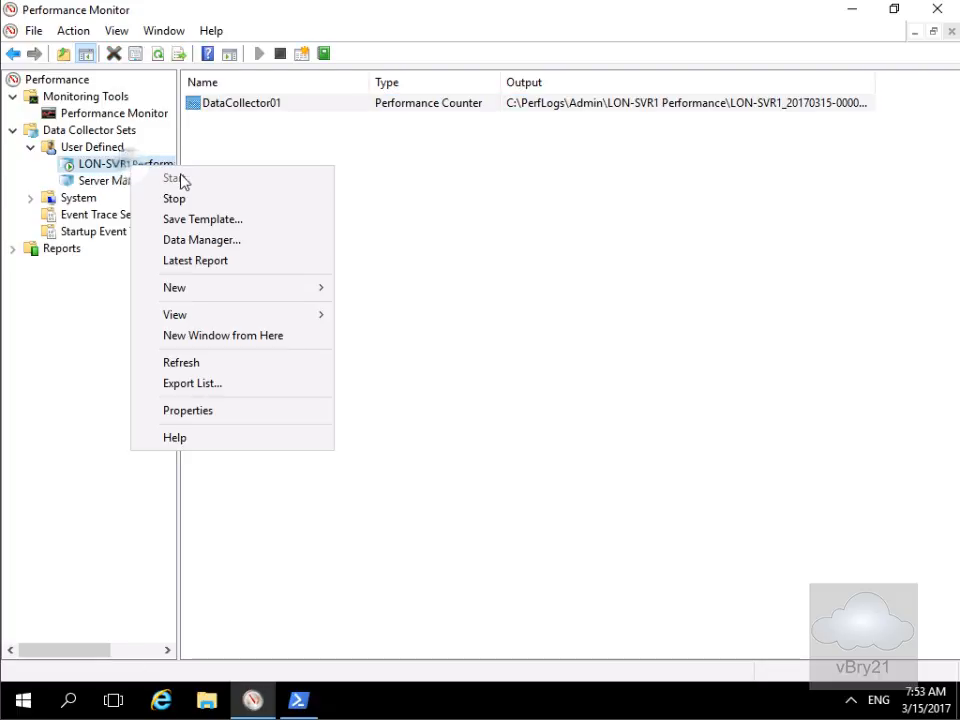
left_click(175, 198)
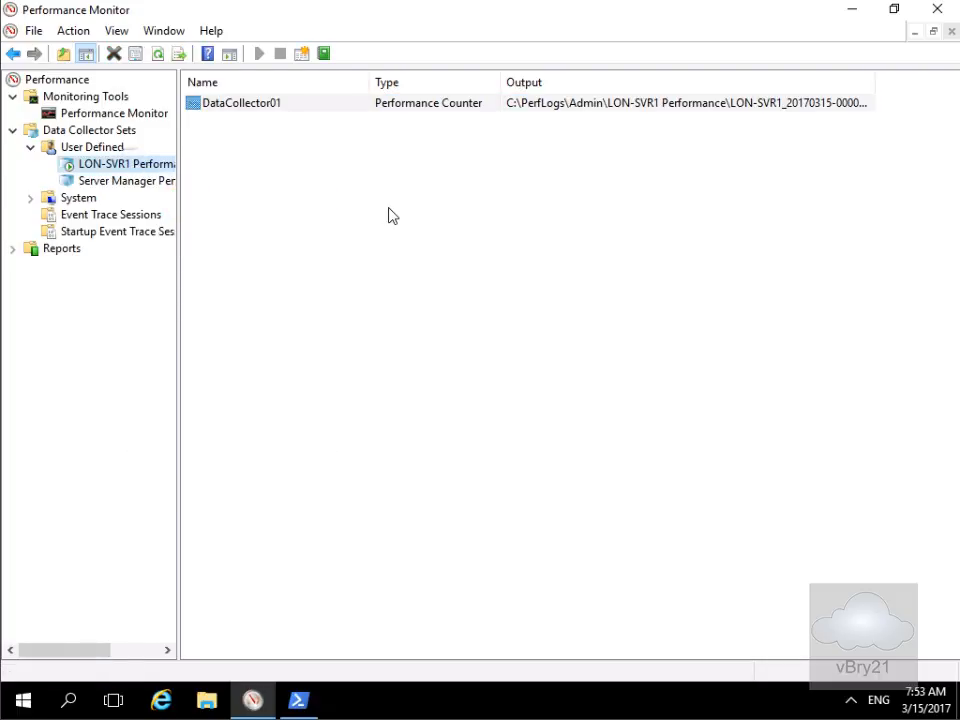
left_click(82, 114)
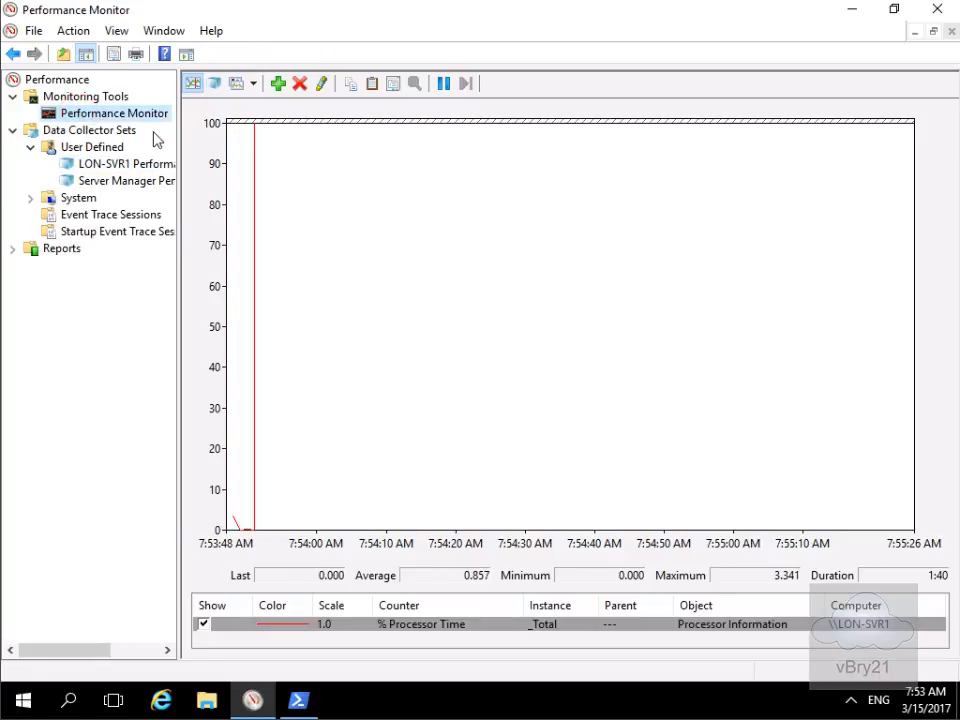
left_click(212, 88)
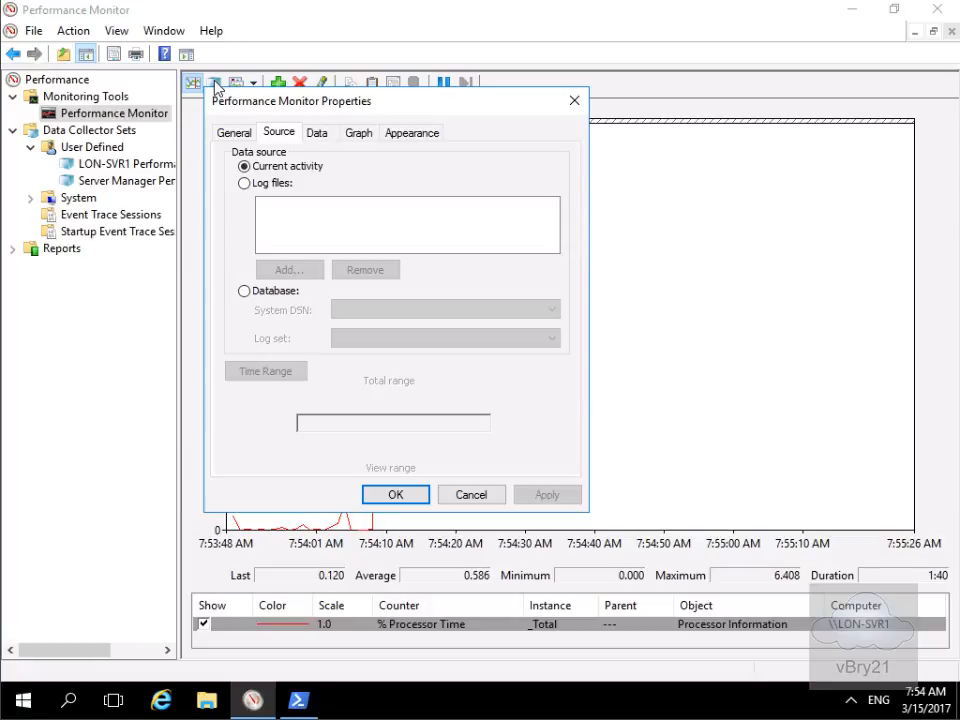
left_click(270, 186)
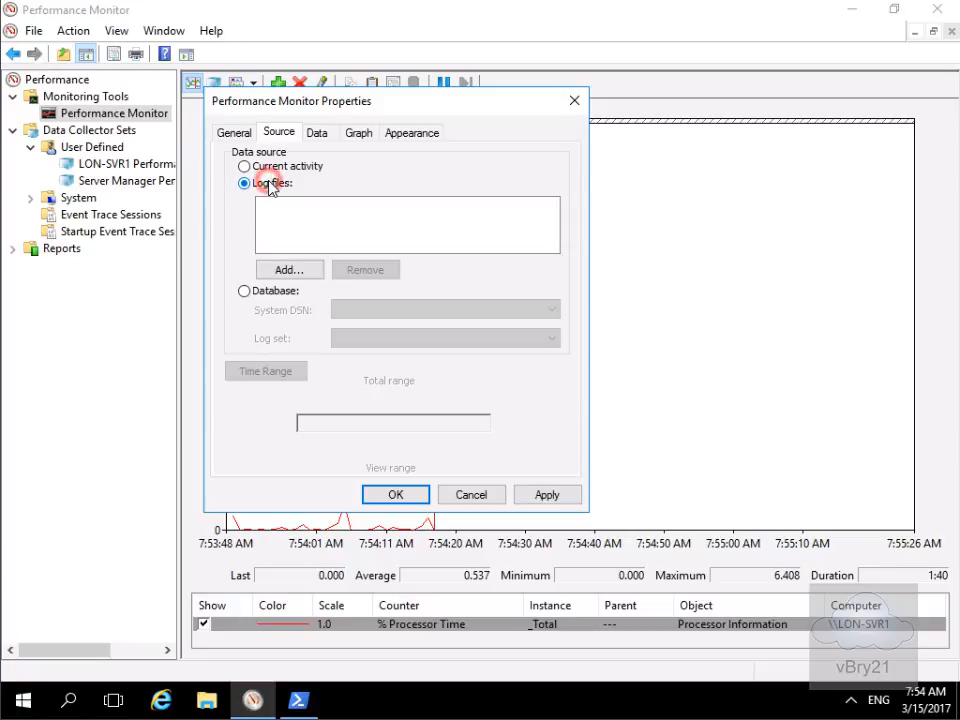
left_click(289, 271)
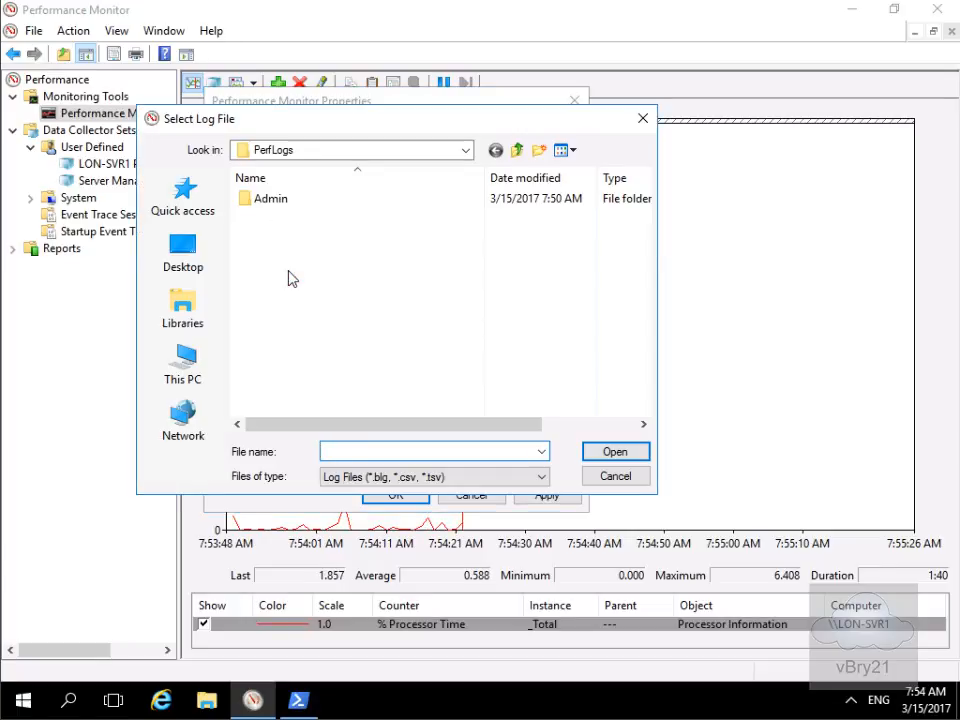
double_click(266, 198)
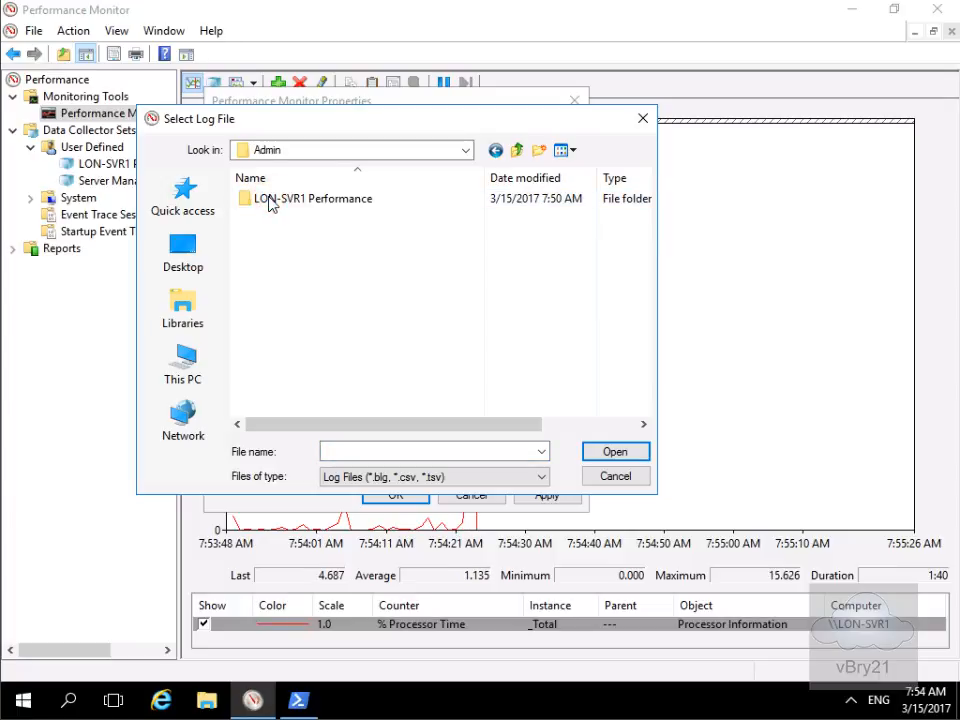
left_click(268, 204)
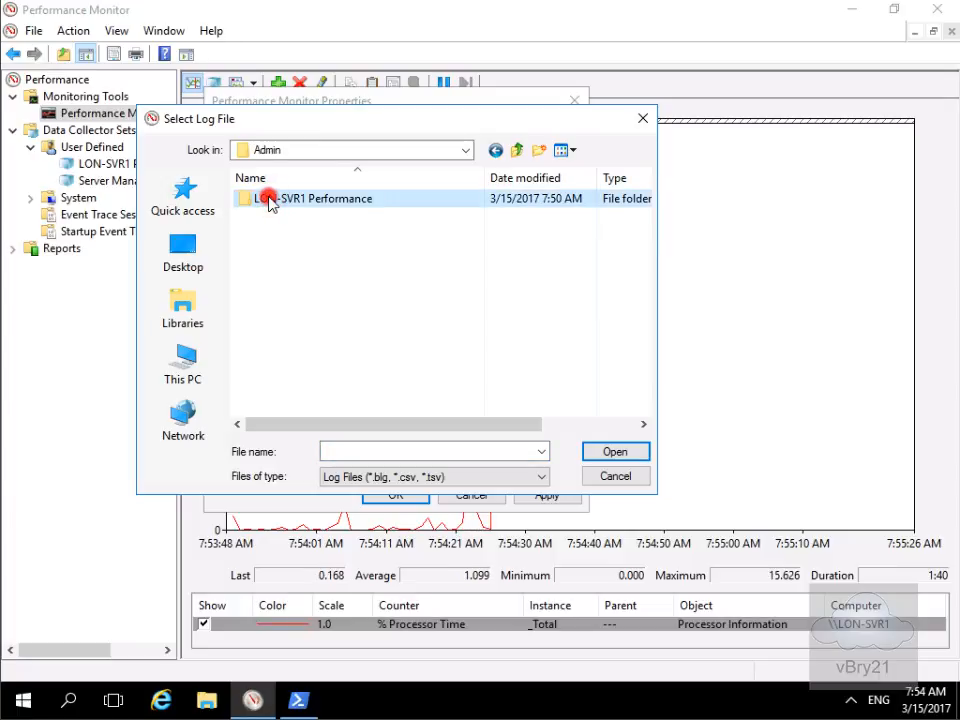
double_click(268, 200)
double_click(285, 199)
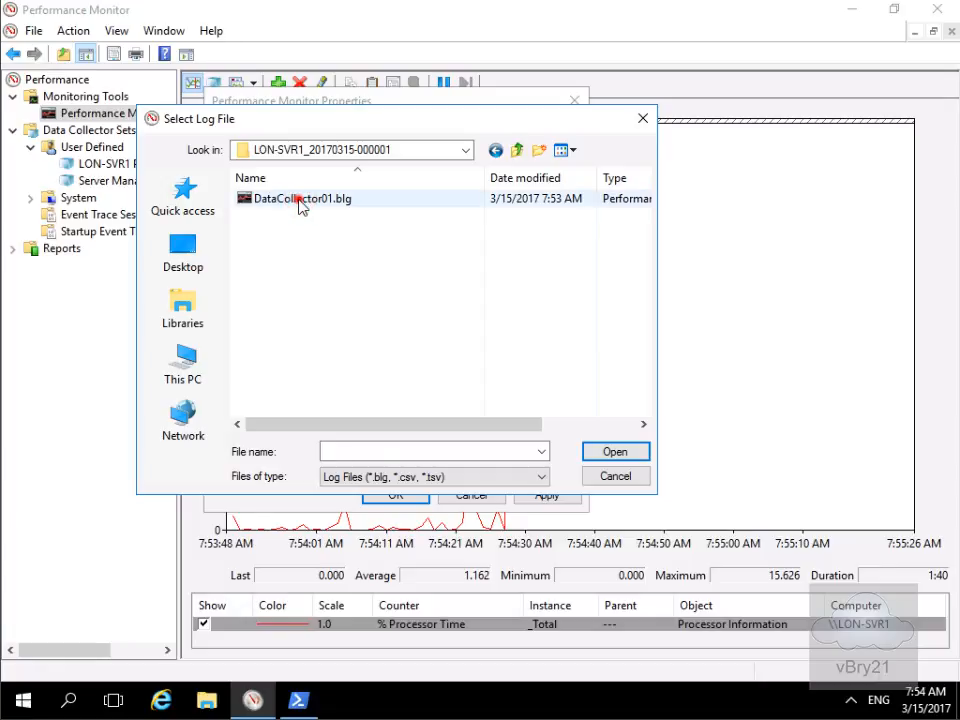
left_click(298, 200)
left_click(606, 452)
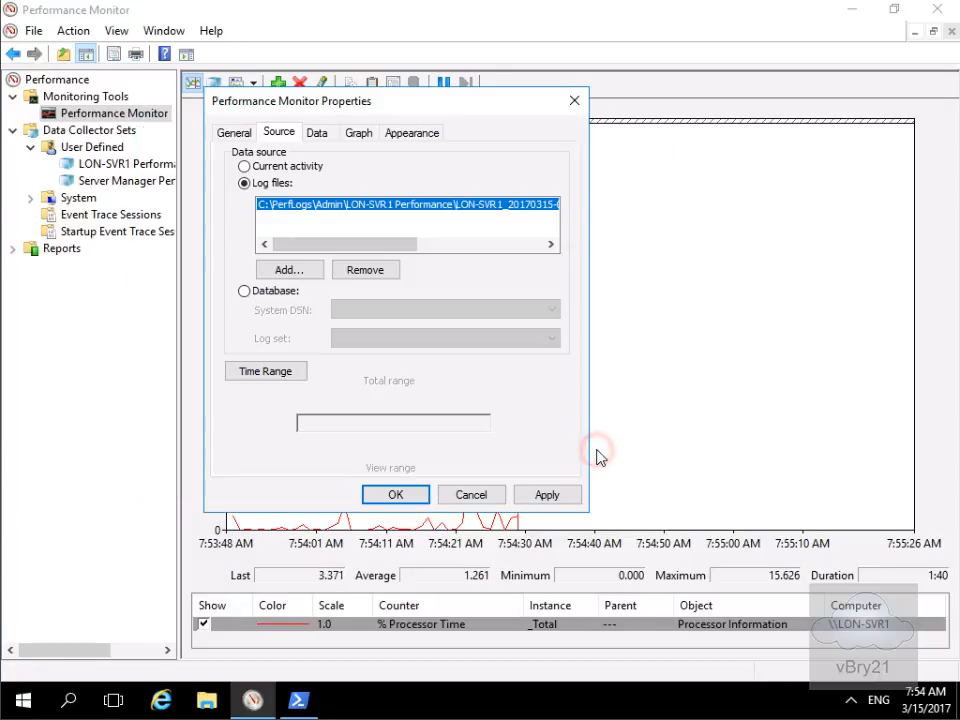
Add all logged Memory, Network Interface, PhysicalDisk, Processor and System counters from LON-SVR1 to the graph's data and apply the properties
left_click(317, 134)
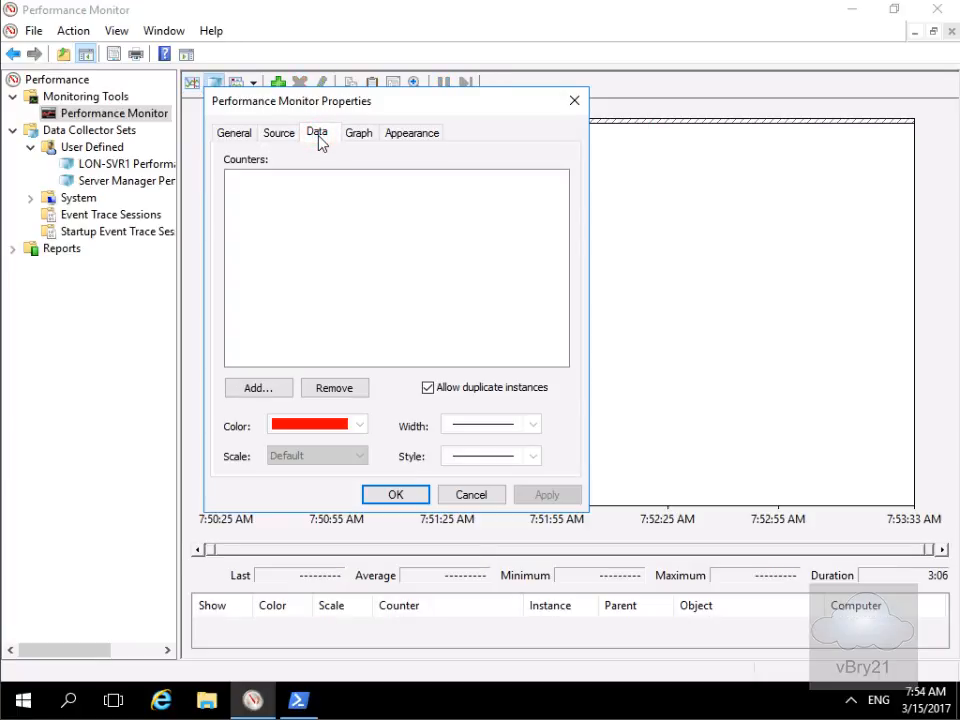
left_click(258, 390)
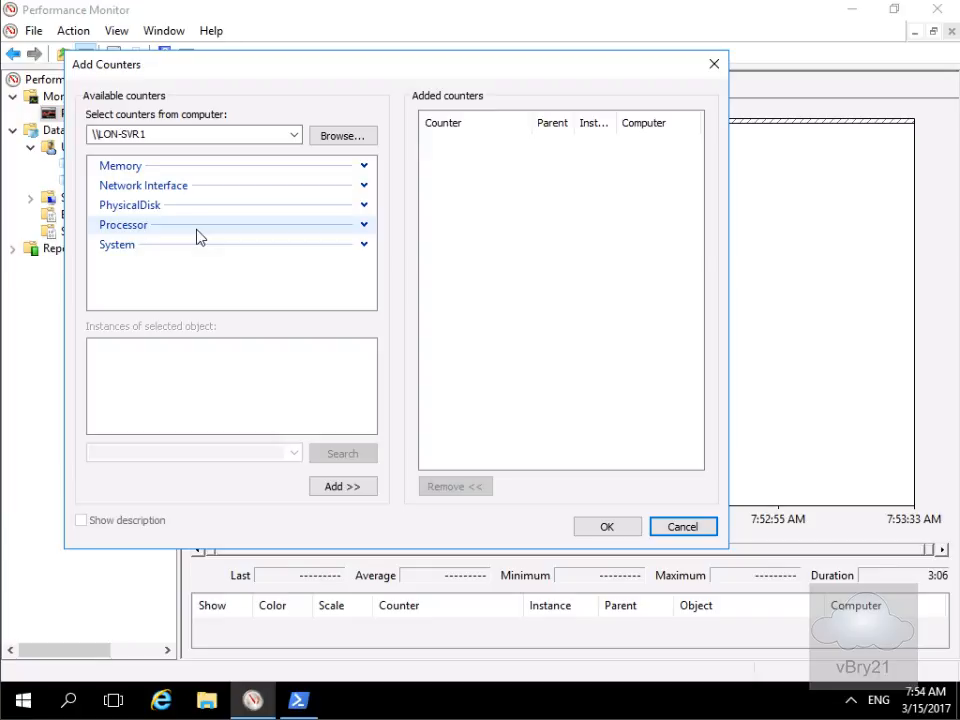
left_click(360, 166)
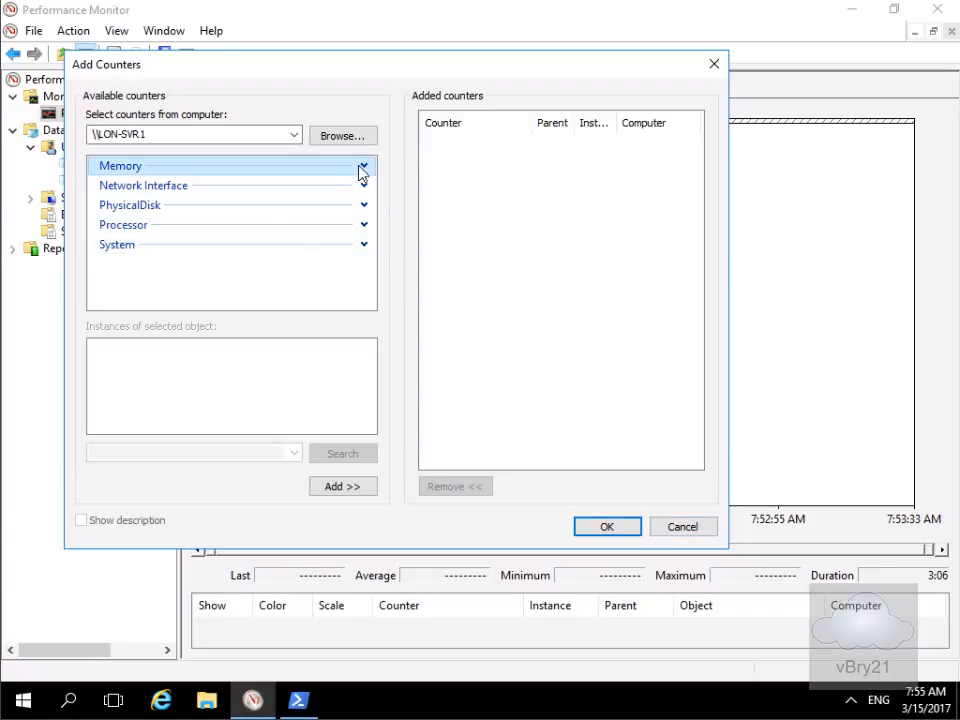
left_click(362, 165)
left_click(152, 185)
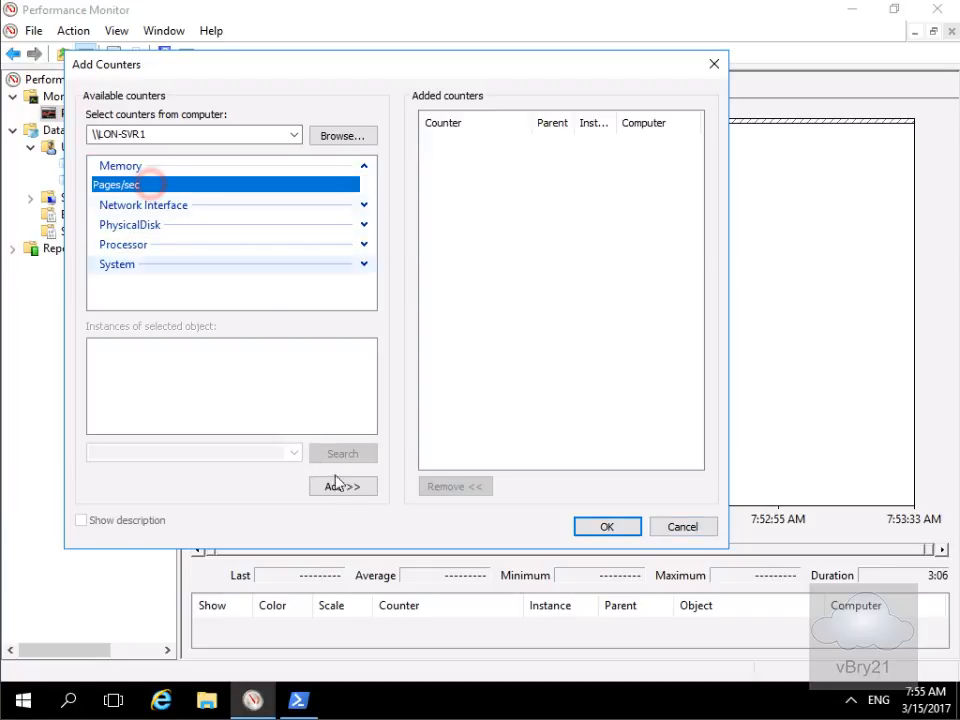
left_click(338, 486)
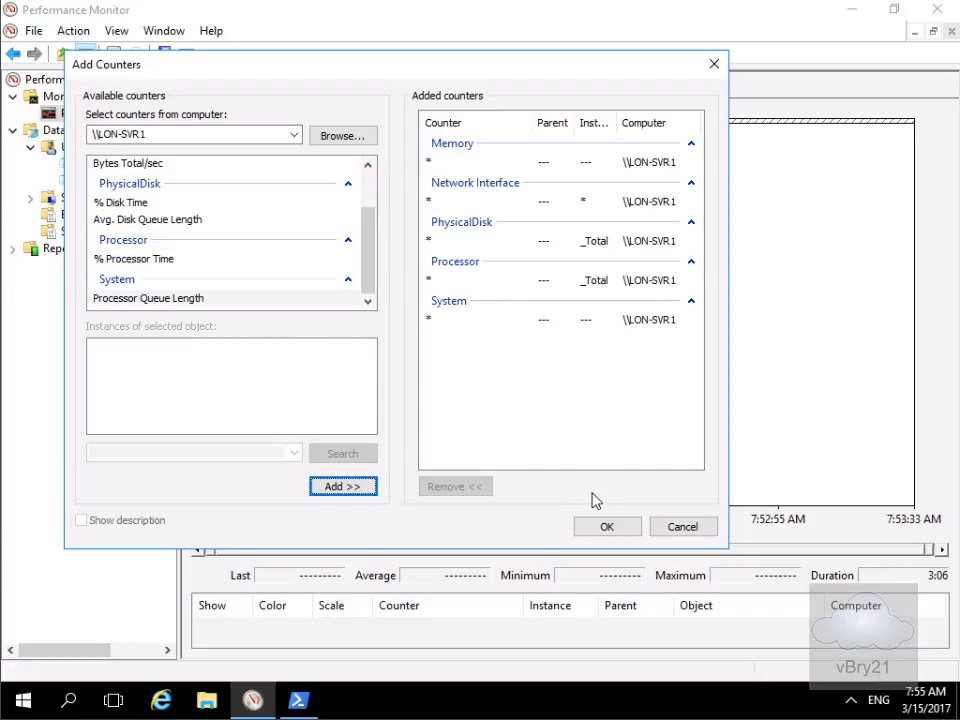
left_click(604, 527)
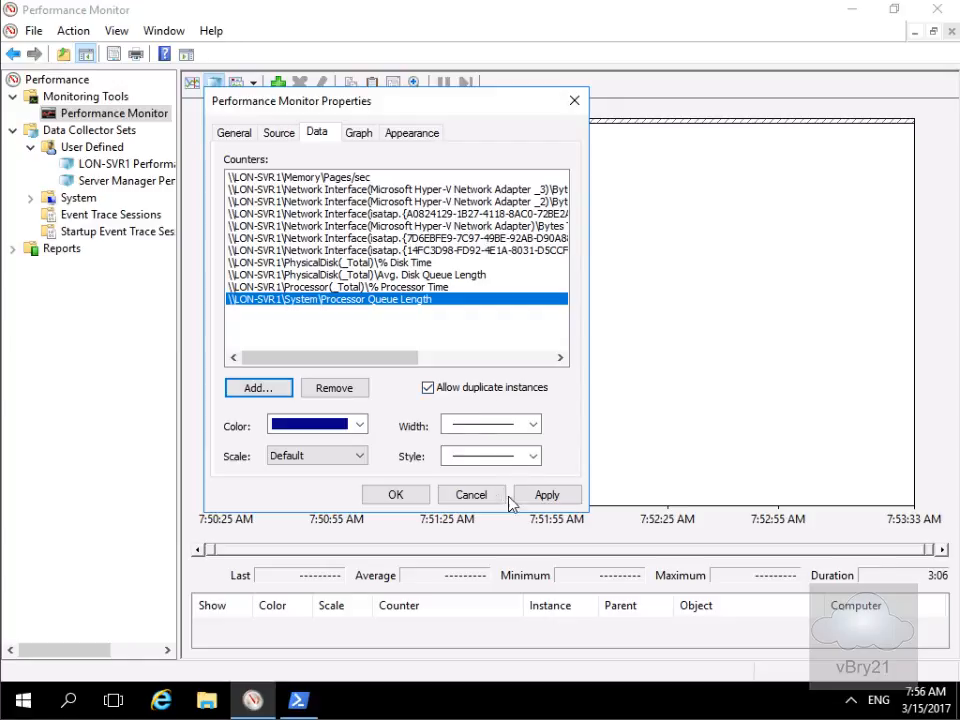
left_click(412, 495)
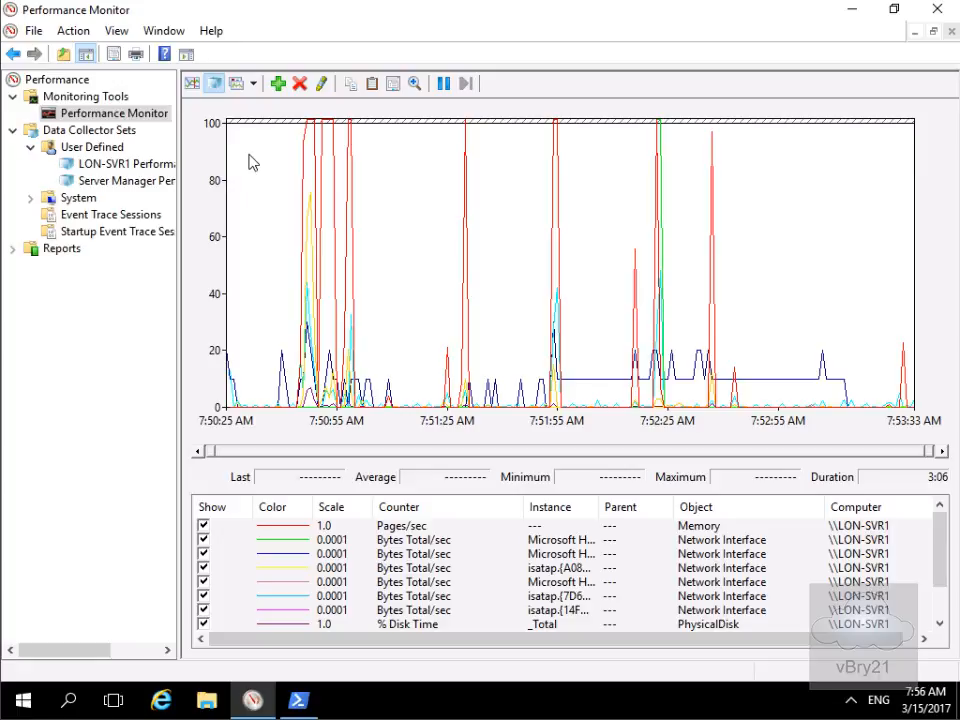
Change the performance display to the Report view and examine the logged counter values
left_click(253, 83)
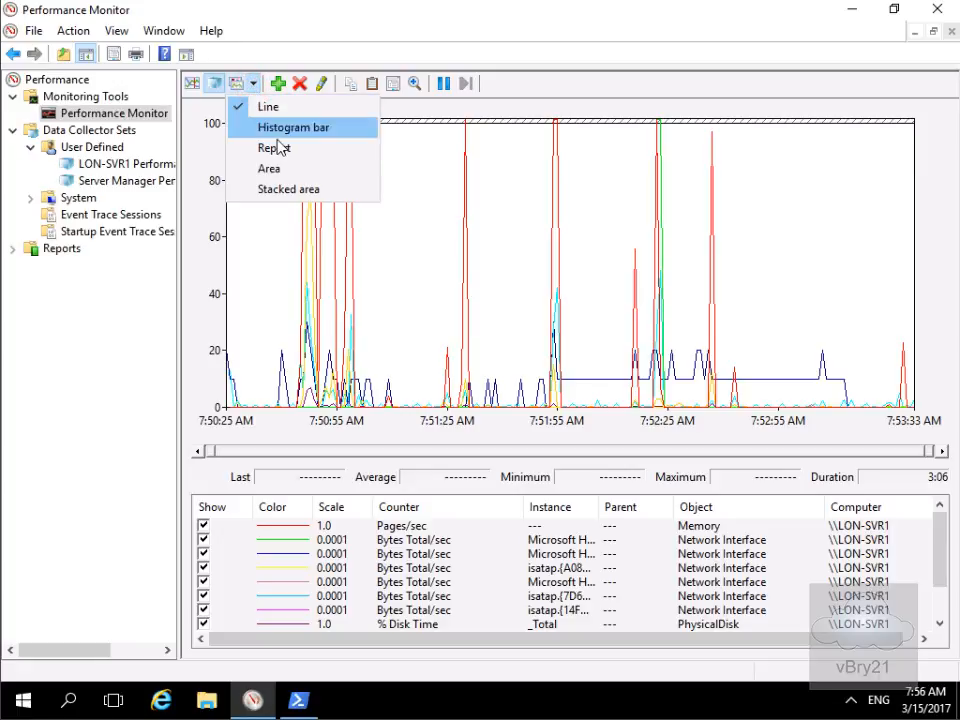
left_click(279, 147)
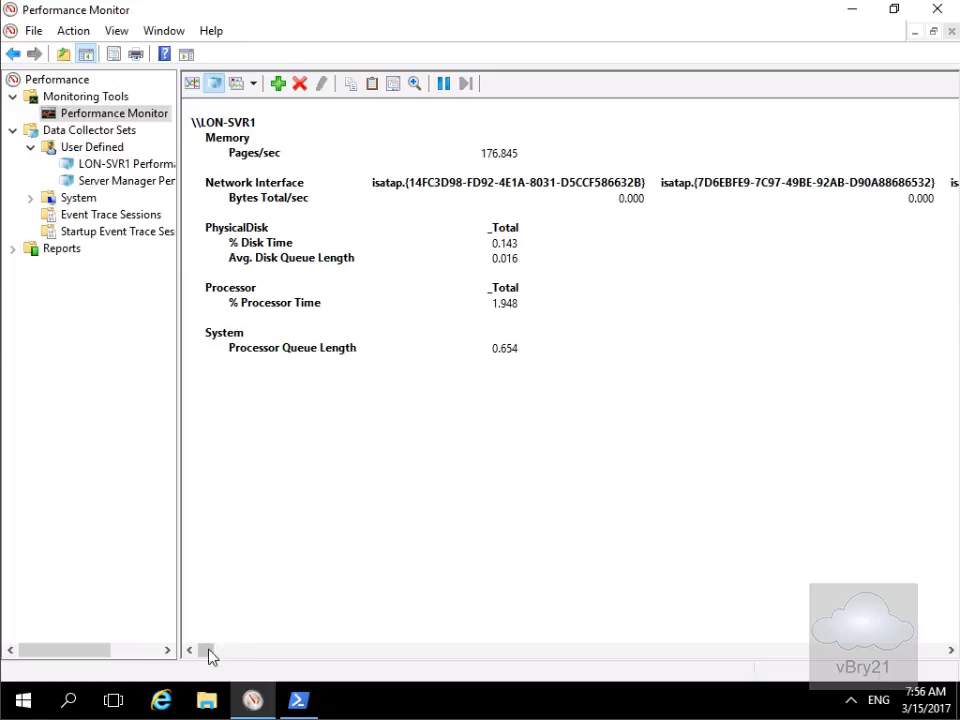
left_click_drag(213, 655, 256, 655)
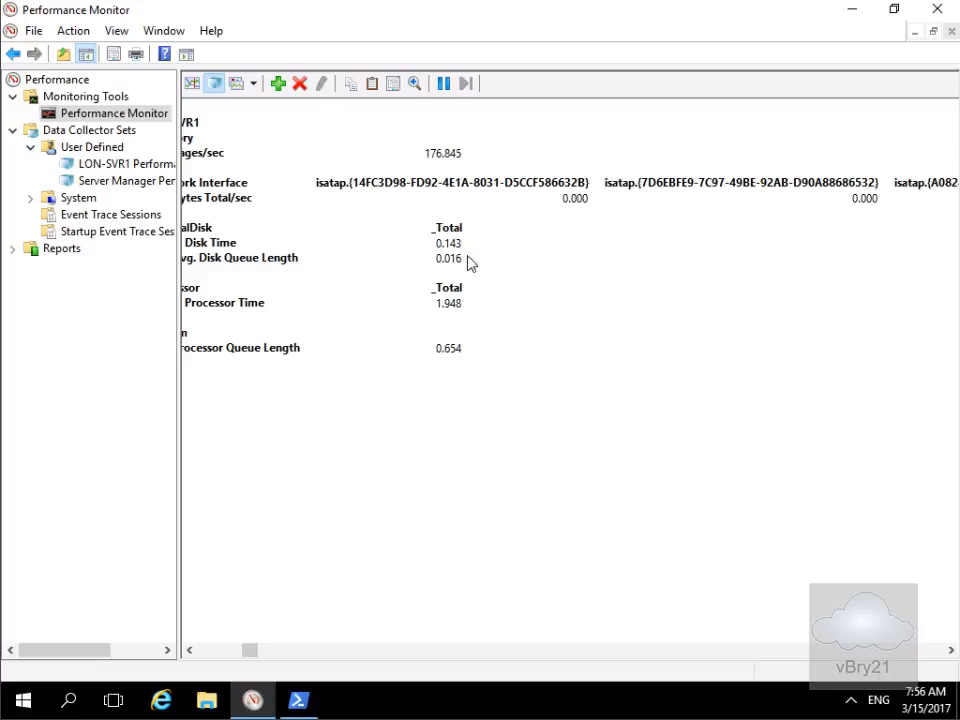